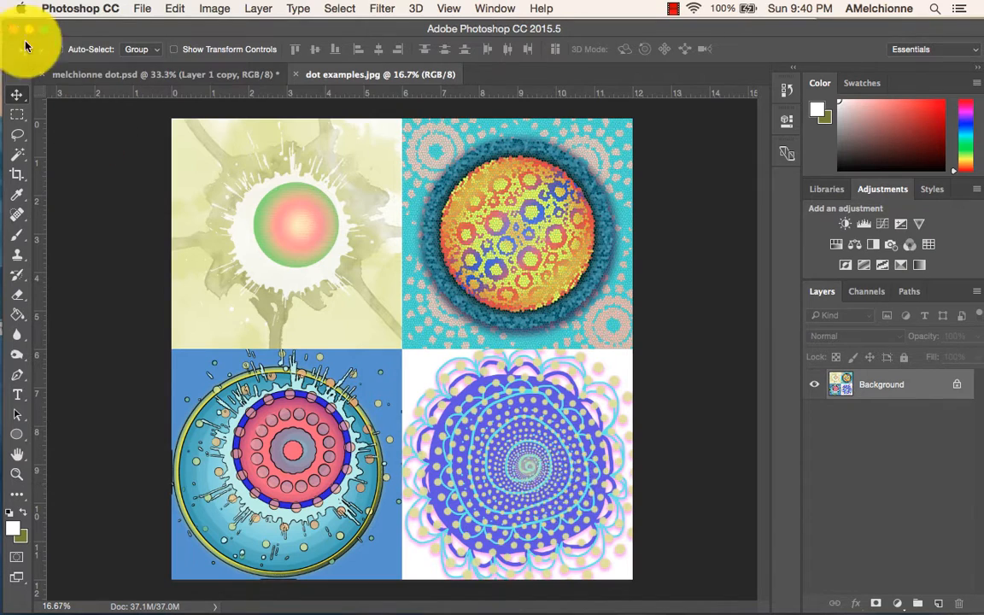
# Add a Brightness/Contrast adjustment layer above Layer 1 copy in the single-dot artwork with brightness -113 and contrast 98, and hide it
pyautogui.click(84, 70)
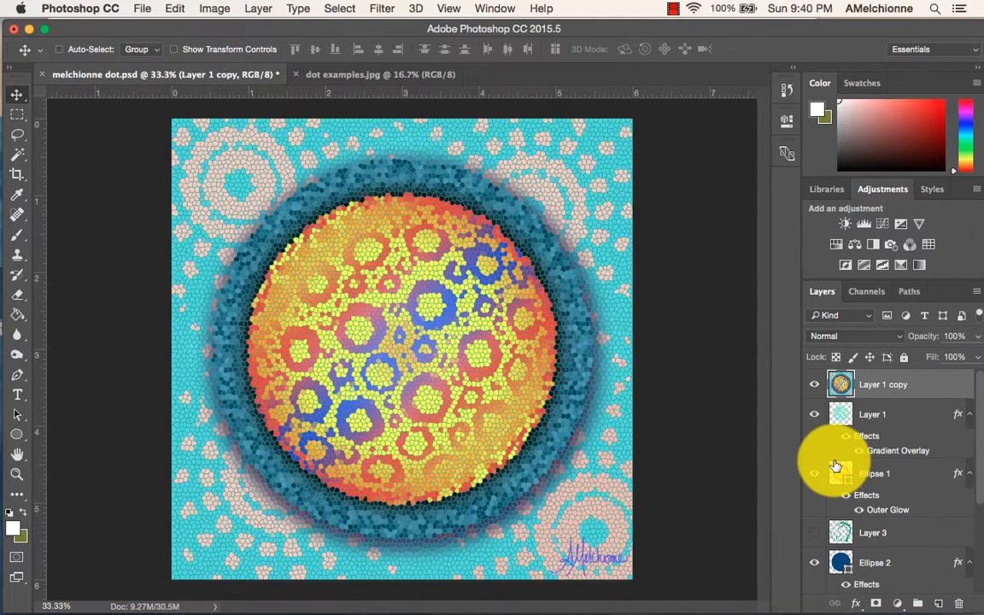
pyautogui.click(897, 607)
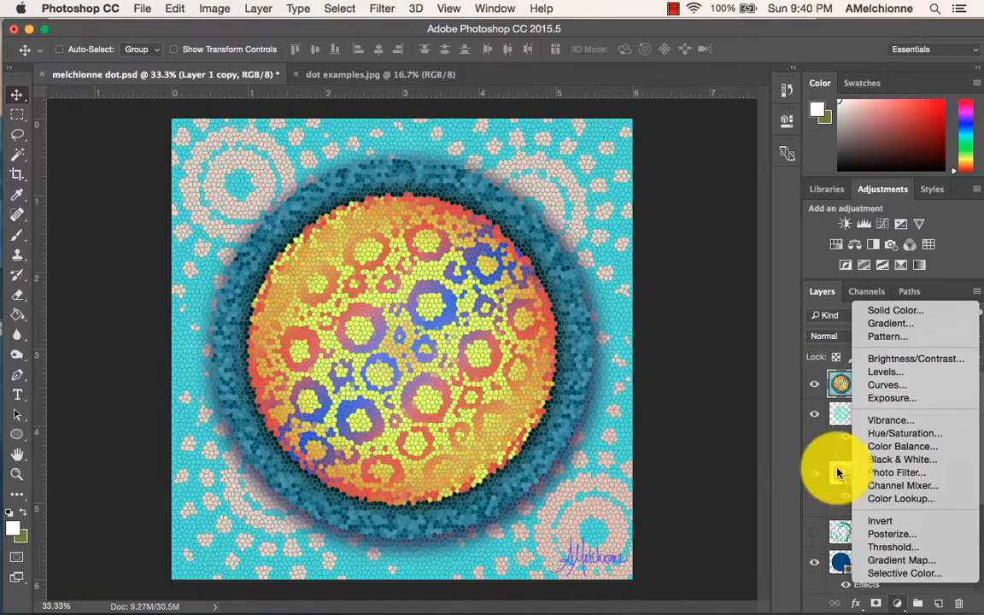
pyautogui.click(893, 358)
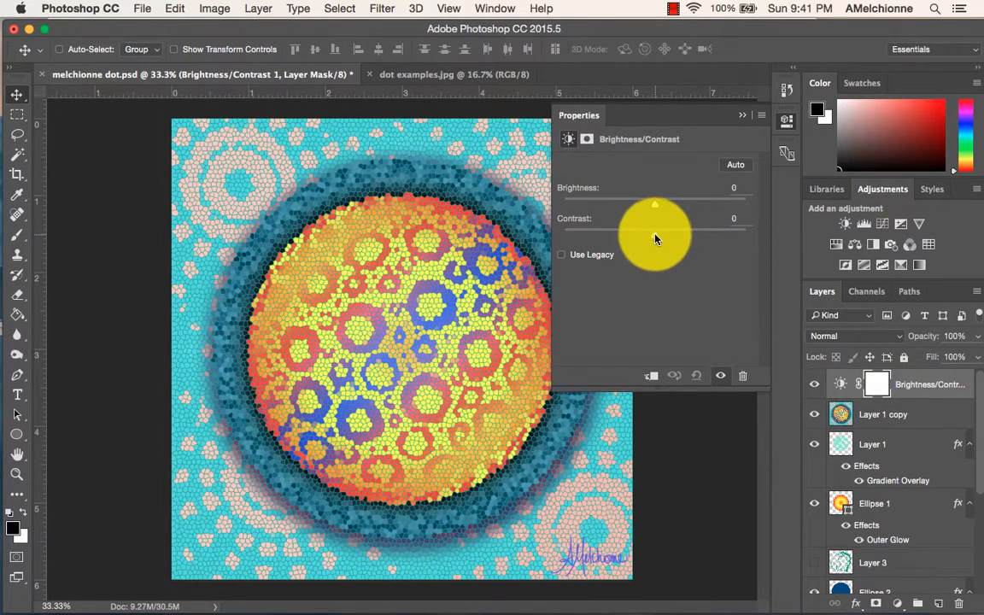
pyautogui.moveTo(656, 239); pyautogui.dragTo(741, 242)
pyautogui.moveTo(655, 204); pyautogui.dragTo(586, 204)
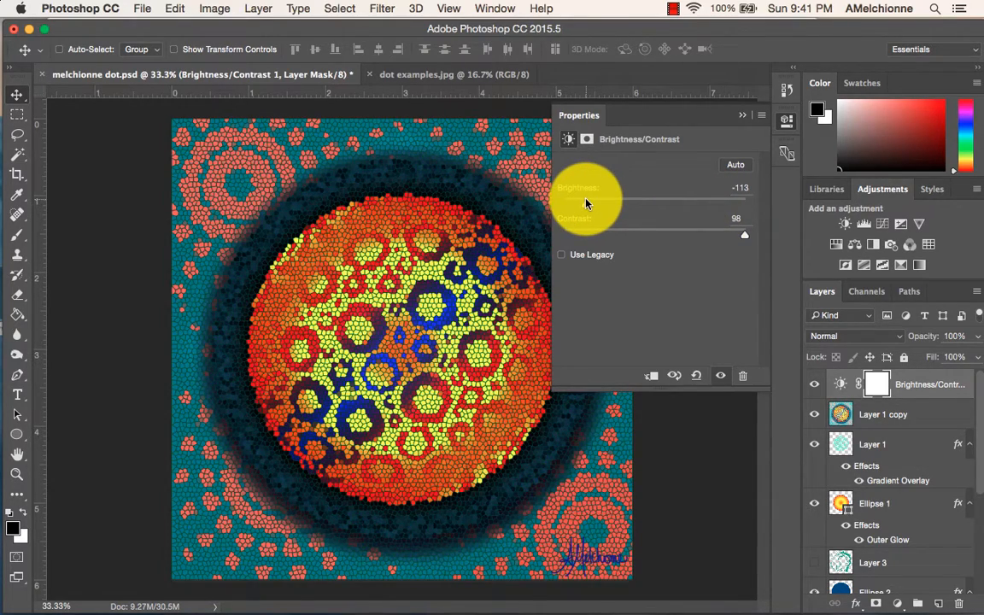
pyautogui.click(741, 115)
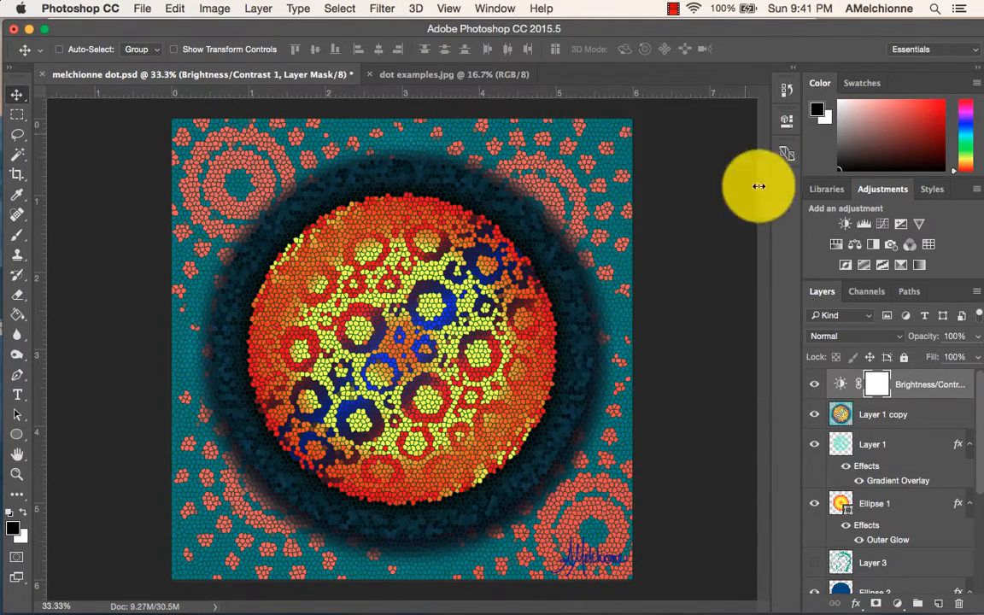
pyautogui.click(814, 384)
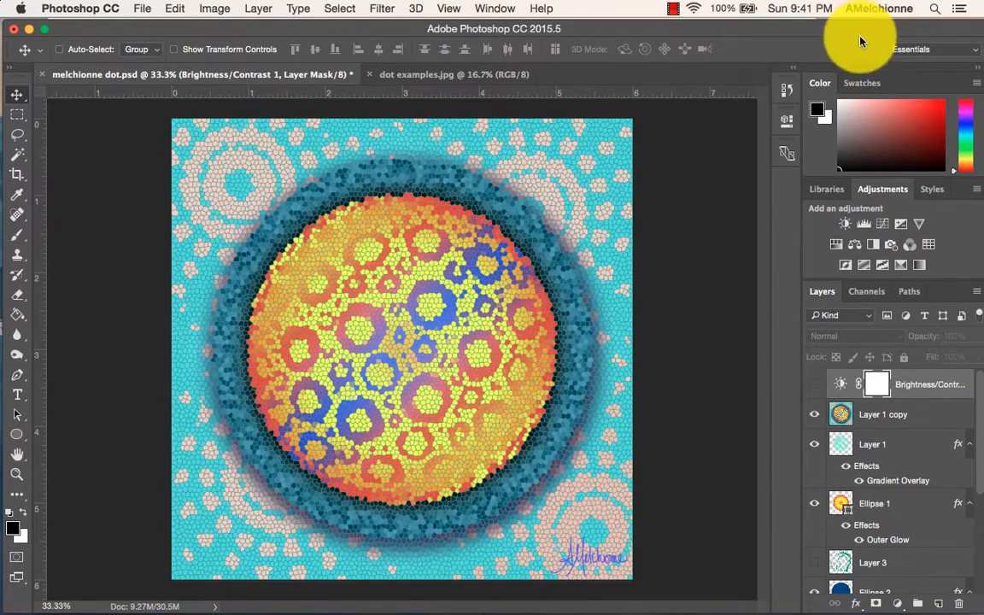
pyautogui.moveTo(859, 32); pyautogui.dragTo(854, 32)
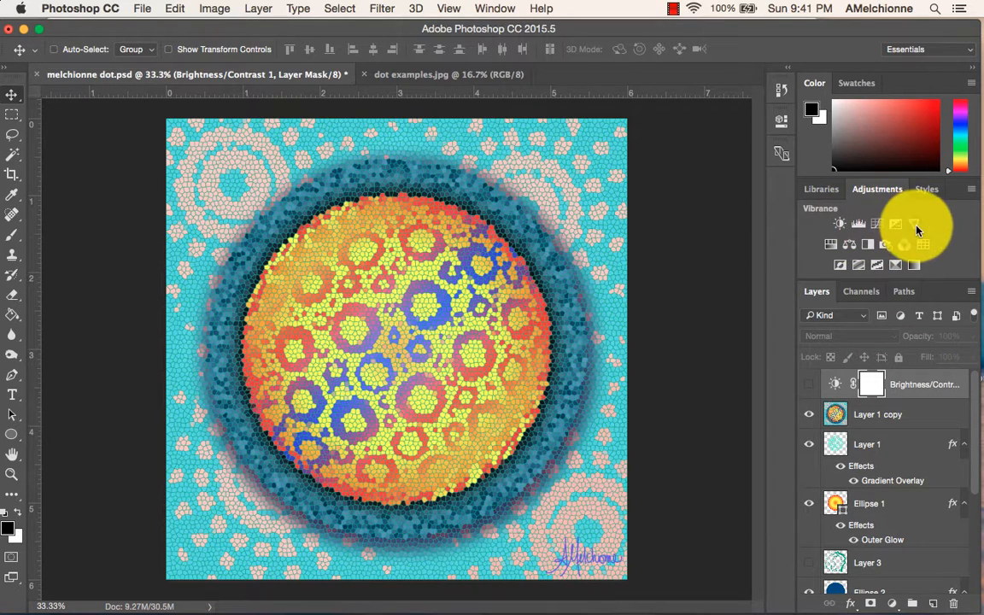
# Add a Levels adjustment layer with the black input at 112 and the white input at 213, and hide it
pyautogui.click(861, 227)
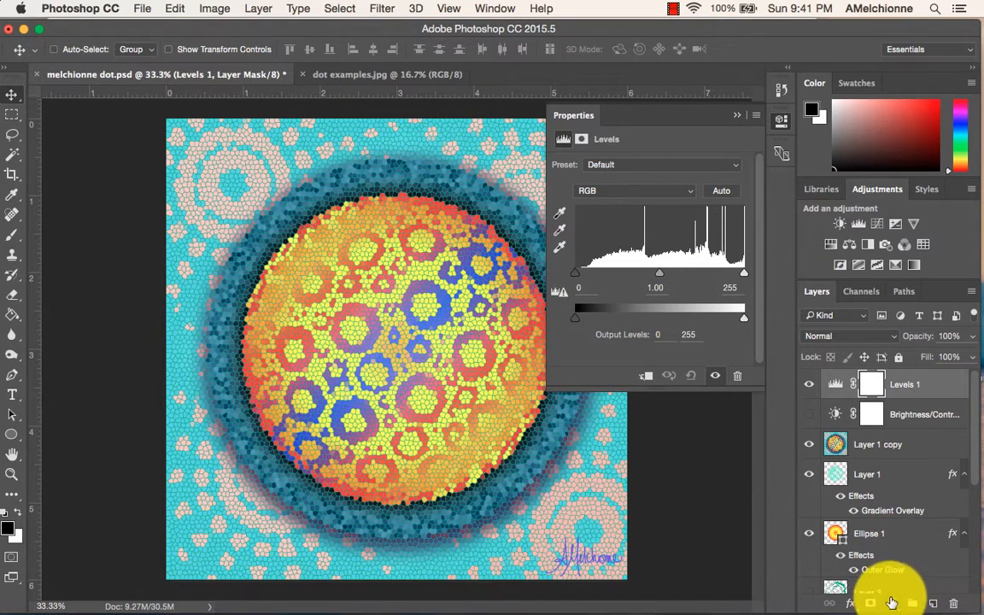
pyautogui.moveTo(576, 273); pyautogui.dragTo(648, 275)
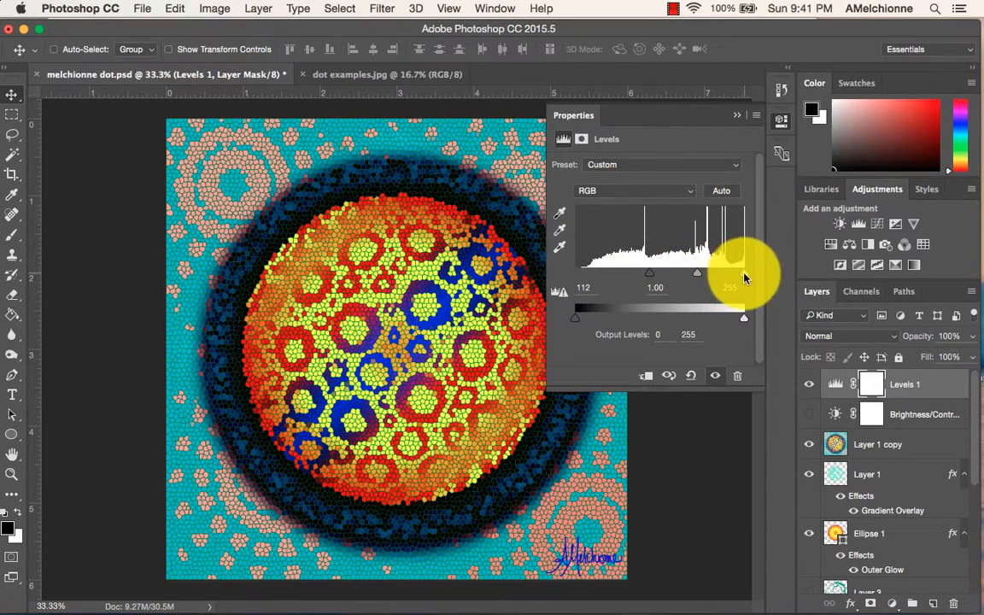
pyautogui.moveTo(742, 274); pyautogui.dragTo(716, 279)
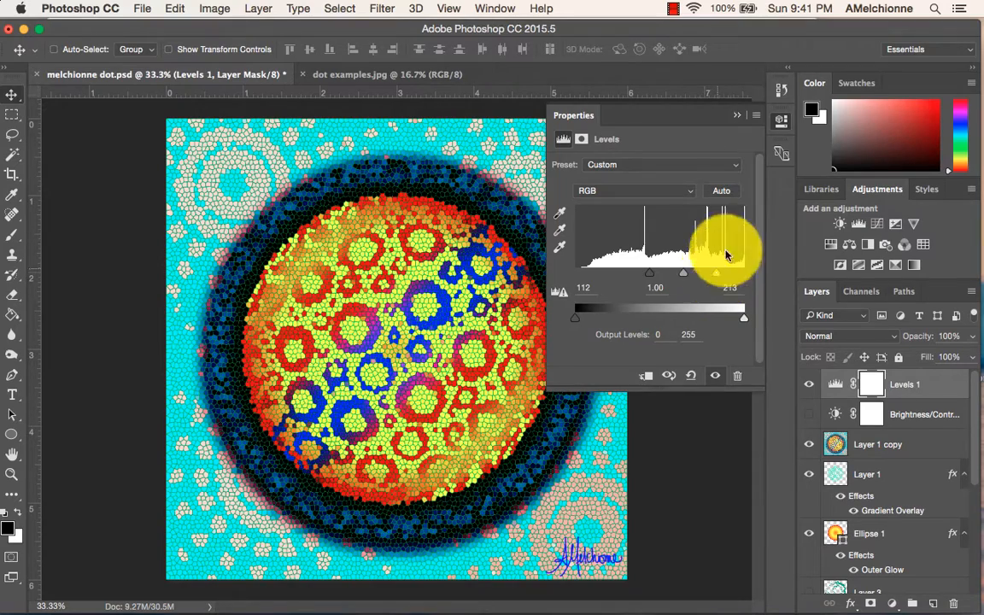
pyautogui.click(737, 114)
pyautogui.click(813, 387)
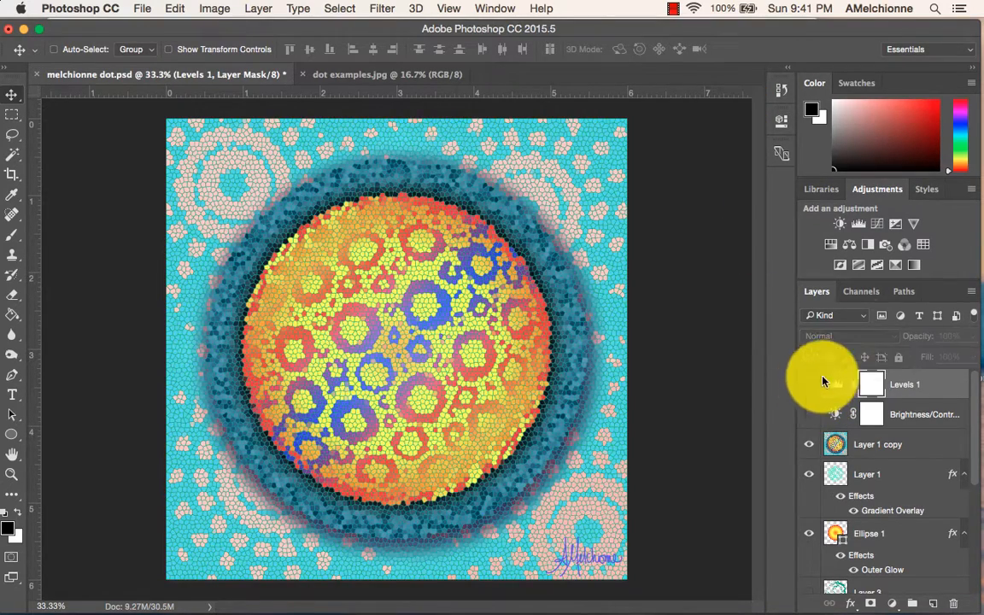
# Add a Hue/Saturation adjustment layer with hue -95 and strongly reduced saturation, and hide it
pyautogui.click(831, 245)
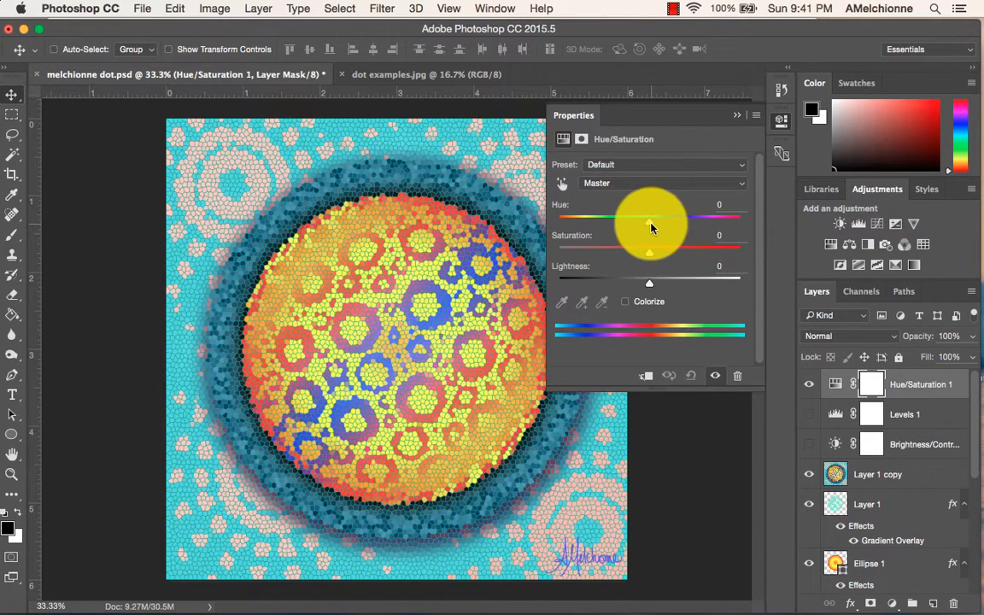
pyautogui.moveTo(651, 227); pyautogui.dragTo(720, 228)
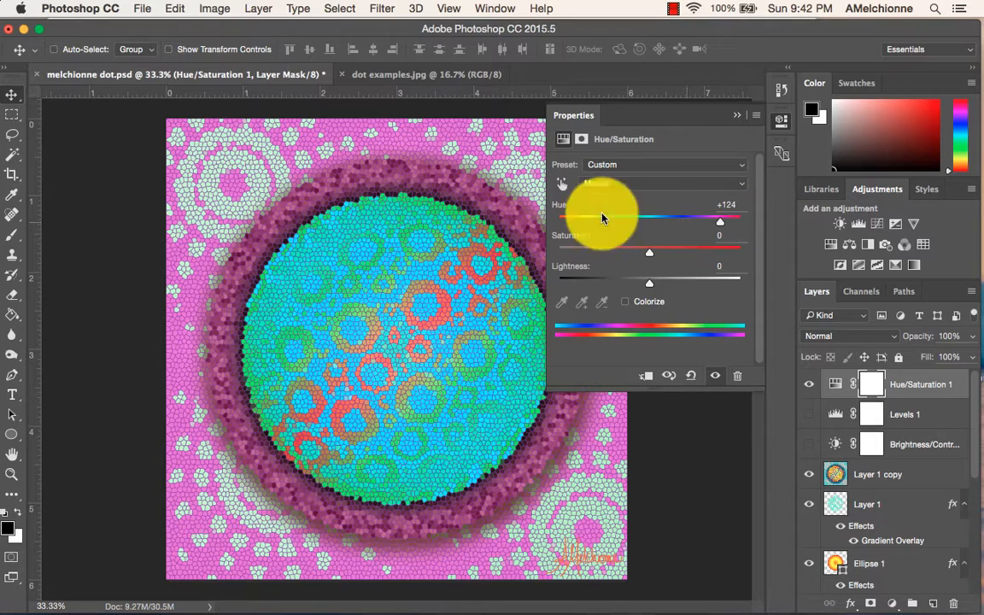
pyautogui.moveTo(720, 224); pyautogui.dragTo(589, 230)
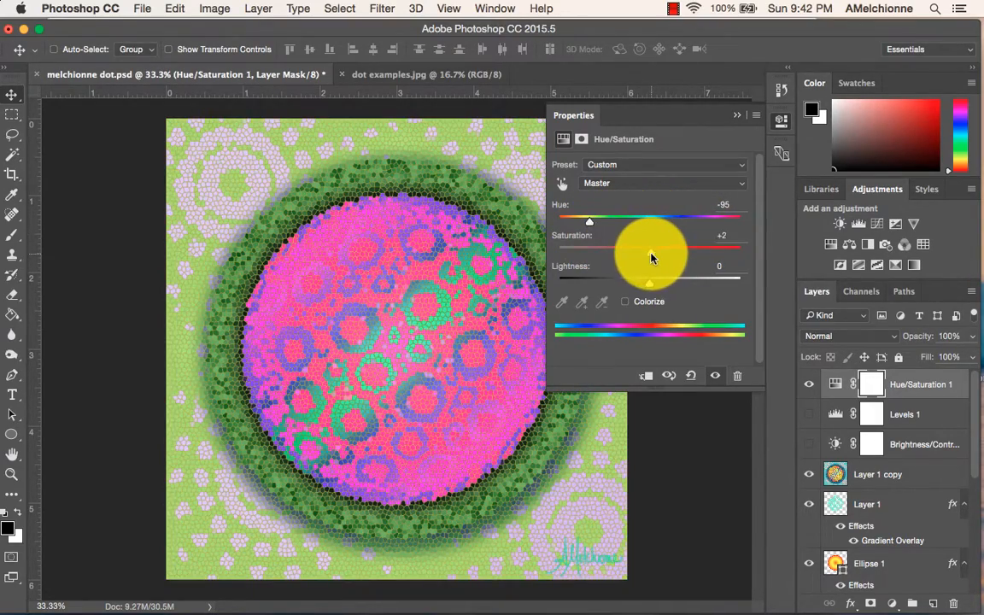
pyautogui.moveTo(649, 257); pyautogui.dragTo(586, 256)
pyautogui.click(737, 115)
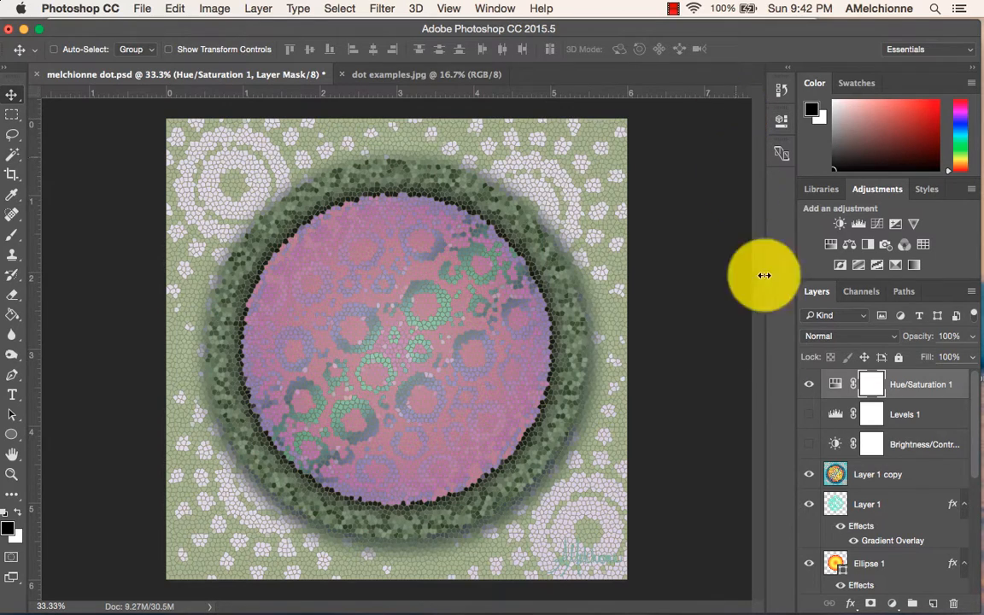
pyautogui.click(807, 384)
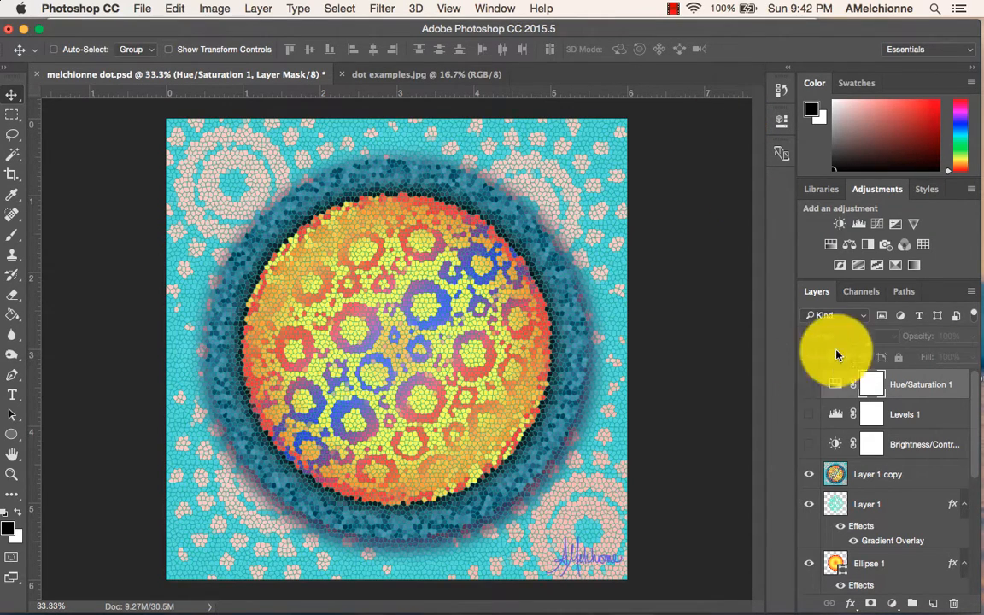
# Add a Color Balance adjustment layer with midtones Cyan-Red +100 and Magenta-Green -100, and hide it
pyautogui.click(853, 248)
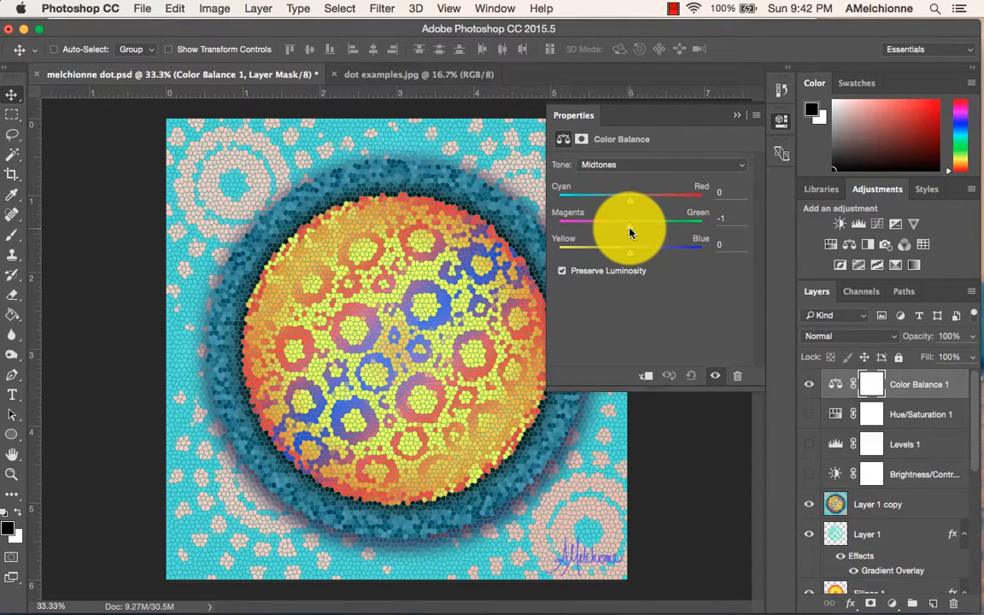
pyautogui.moveTo(629, 236); pyautogui.dragTo(556, 226)
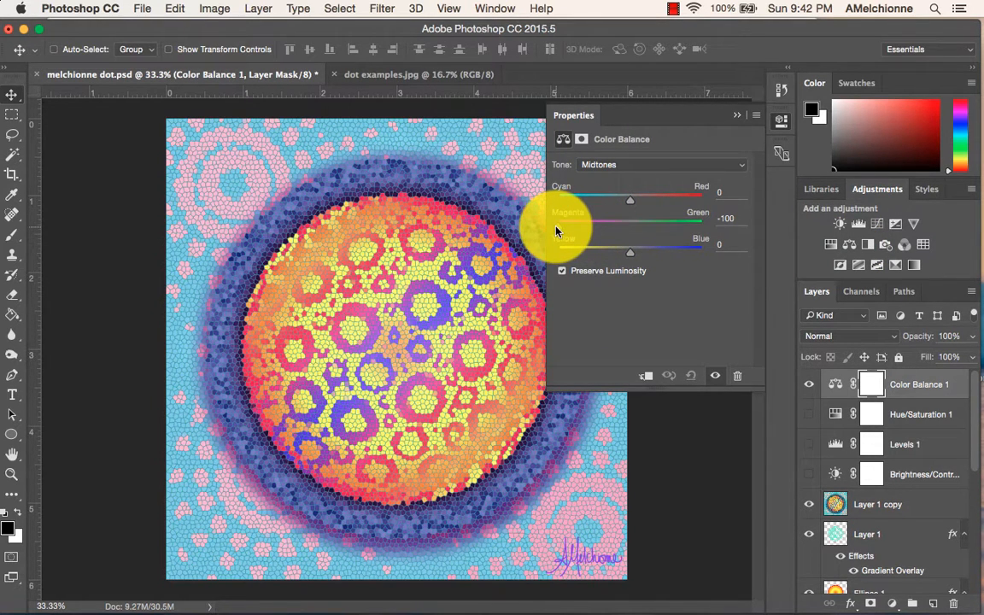
pyautogui.moveTo(629, 205); pyautogui.dragTo(708, 205)
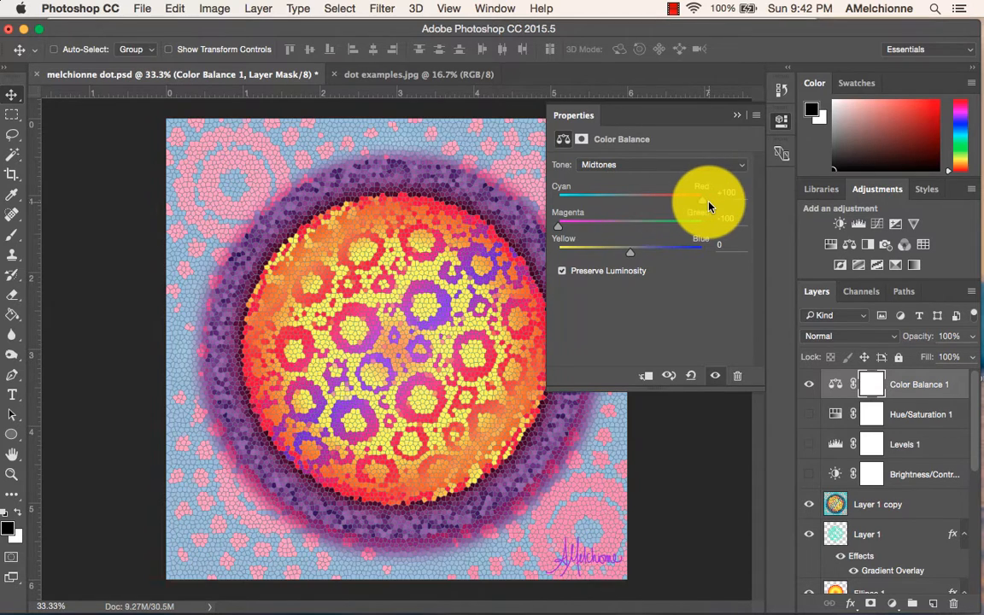
pyautogui.click(737, 117)
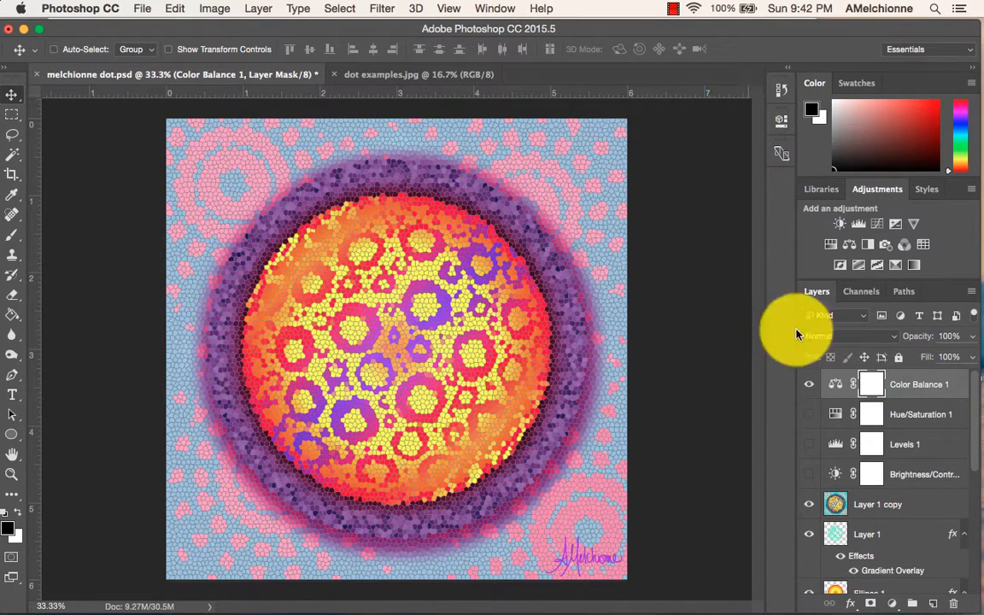
pyautogui.click(807, 386)
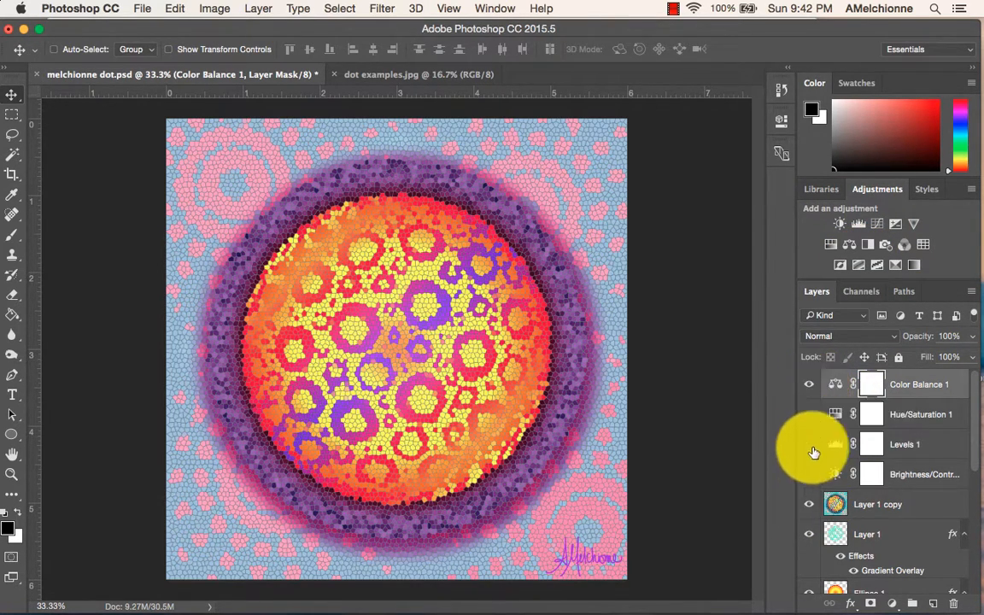
pyautogui.click(808, 386)
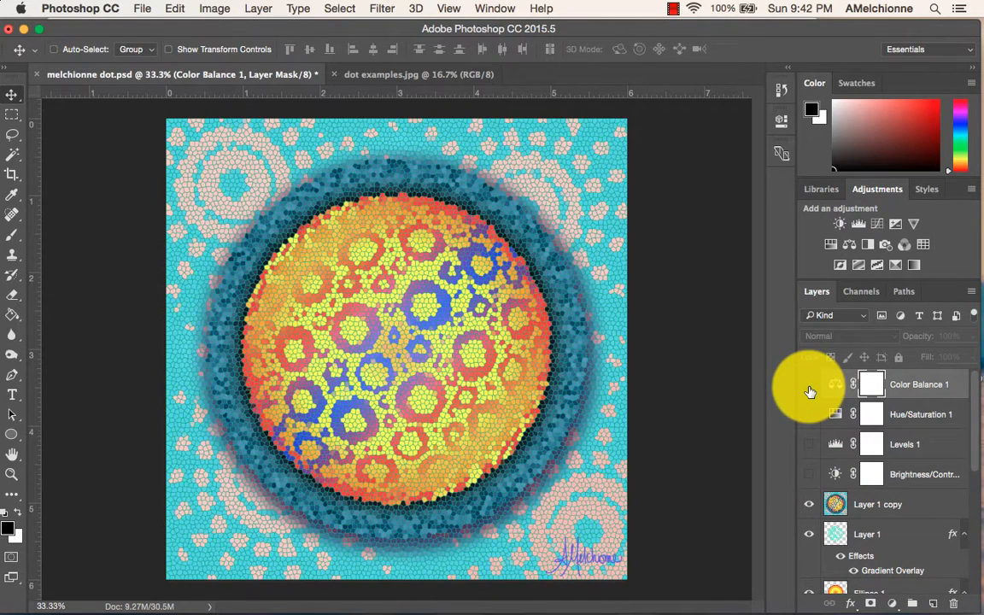
# Toggle the Color Balance layer's visibility to compare the artwork with and without the adjustment
pyautogui.scroll(-3, 817, 504)
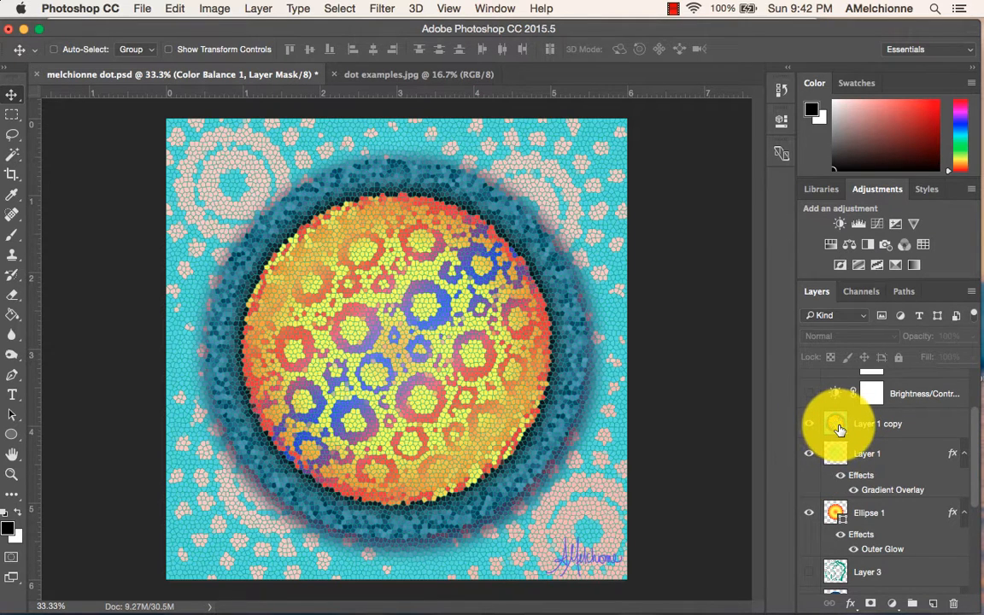
pyautogui.scroll(3, 820, 413)
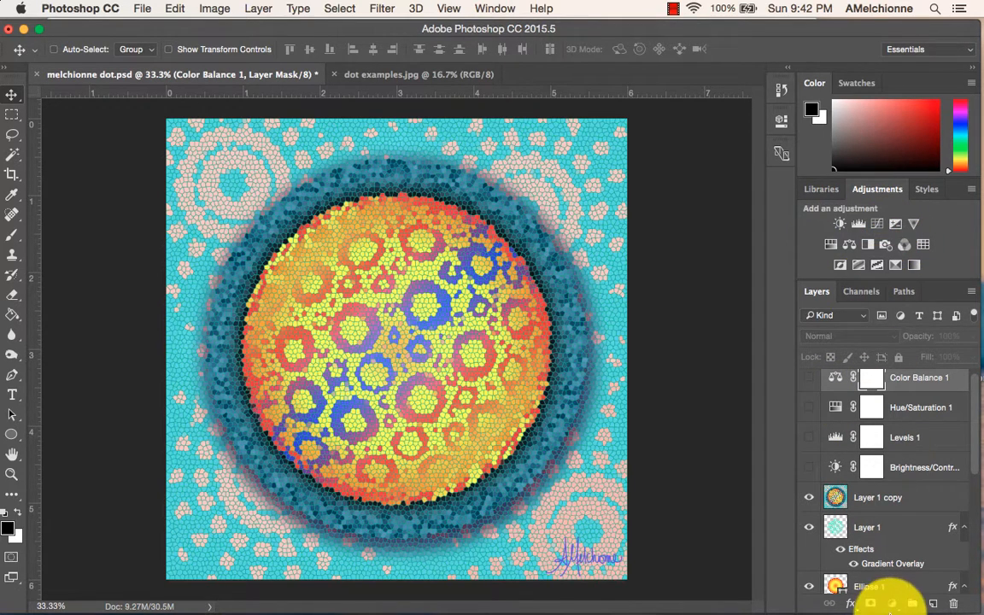
pyautogui.click(892, 602)
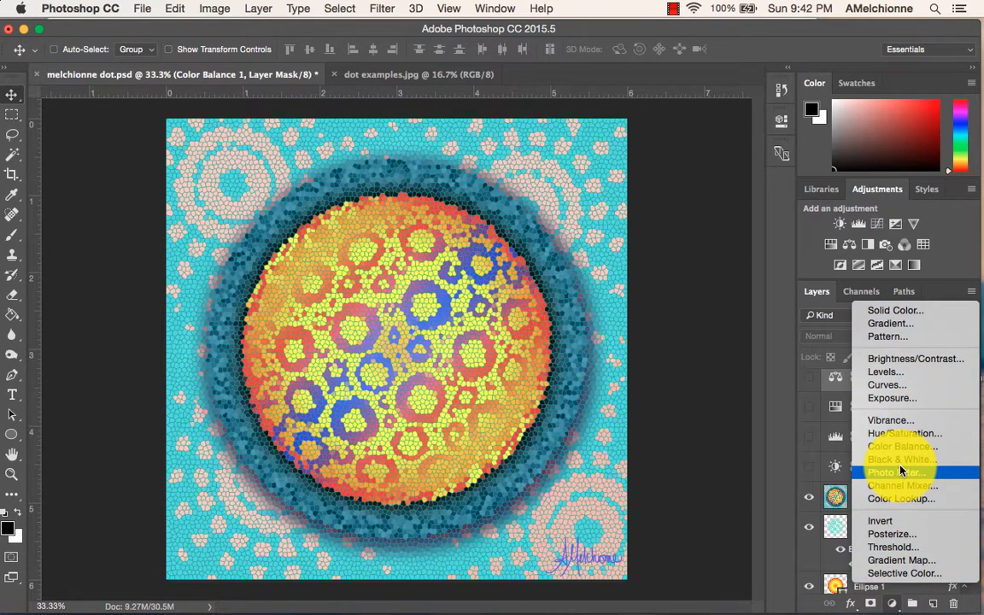
pyautogui.click(818, 417)
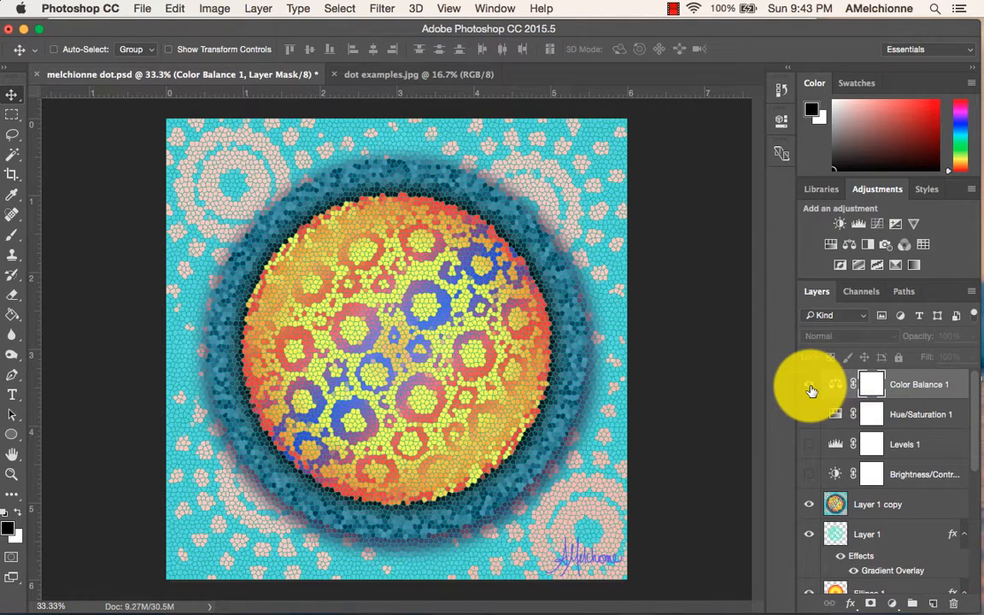
pyautogui.click(810, 386)
pyautogui.click(810, 389)
# Add a Hue/Saturation adjustment layer to dot examples.jpg and shift the hue of all four artworks in the positive direction
pyautogui.click(451, 77)
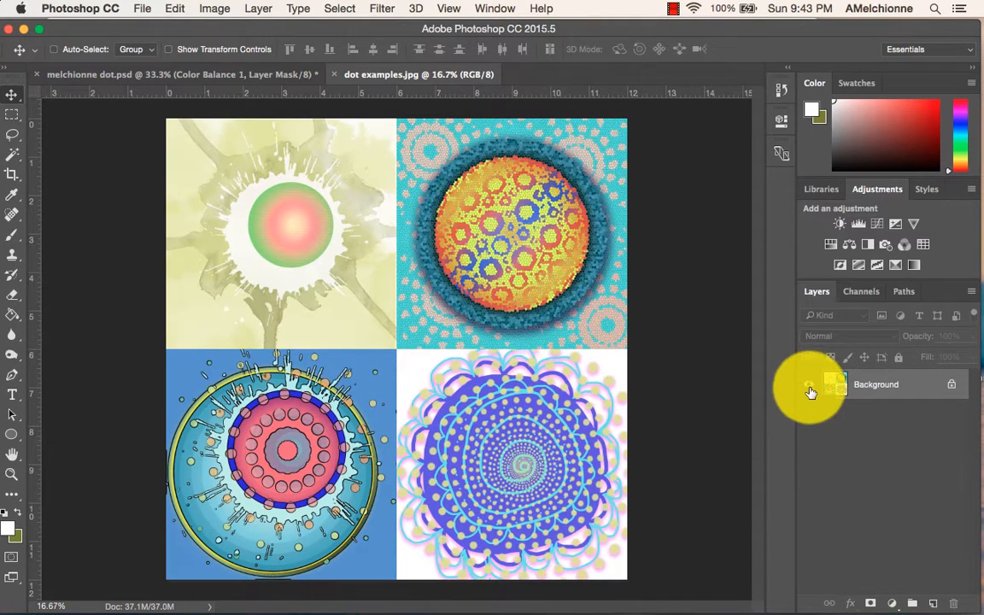
pyautogui.click(834, 248)
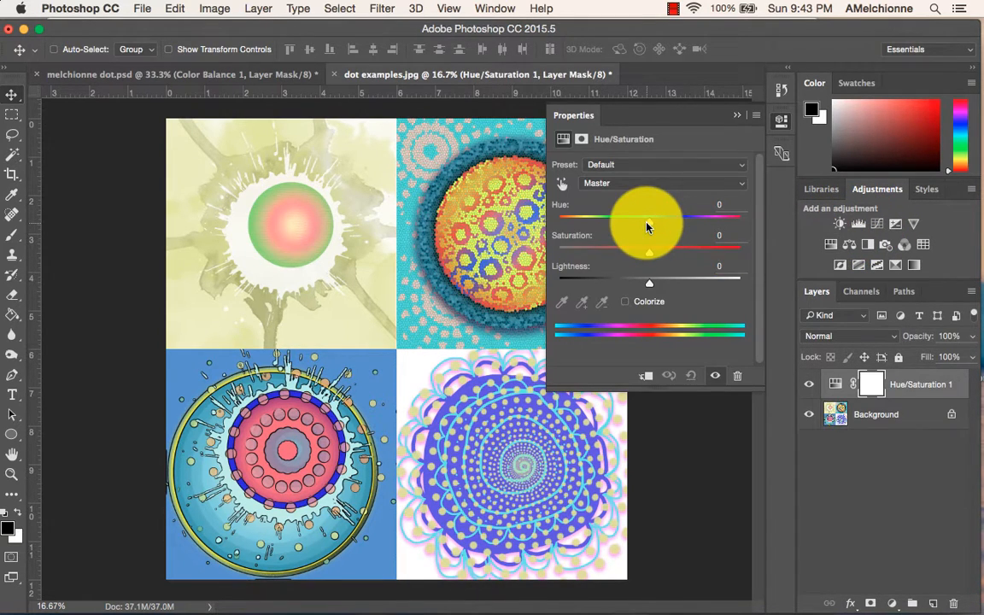
pyautogui.moveTo(650, 223); pyautogui.dragTo(693, 227)
pyautogui.click(736, 115)
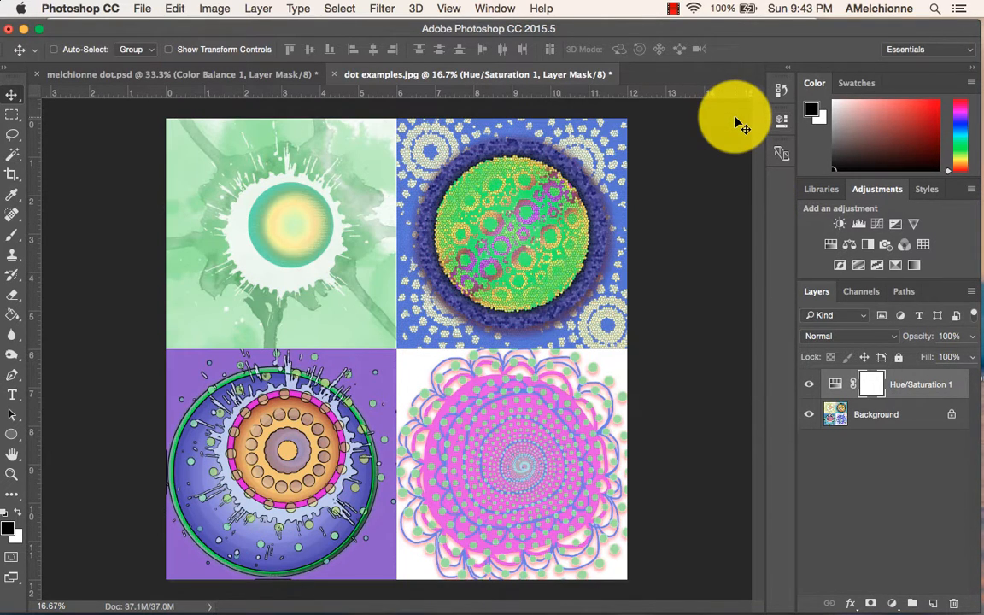